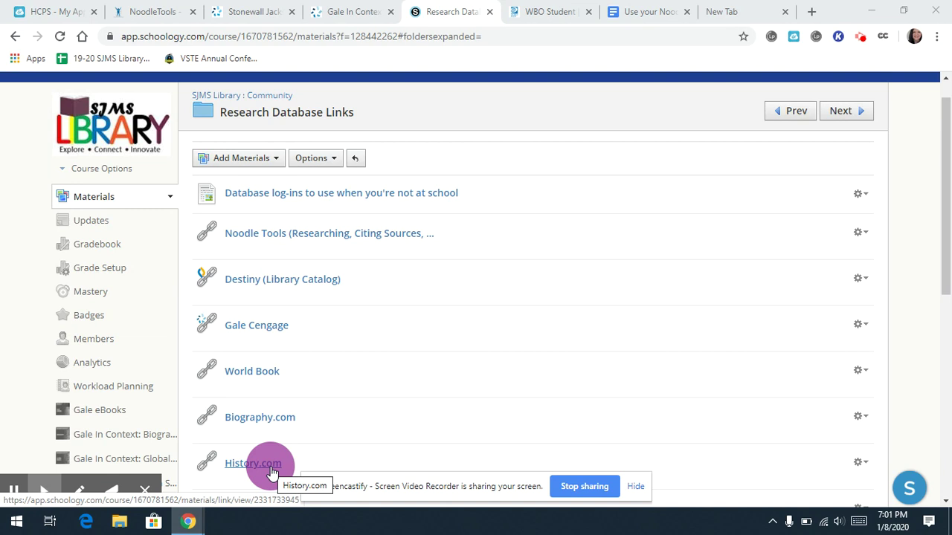
Open the Biography.com research link in its own tab and search the site for "elvis presley".
click(262, 419)
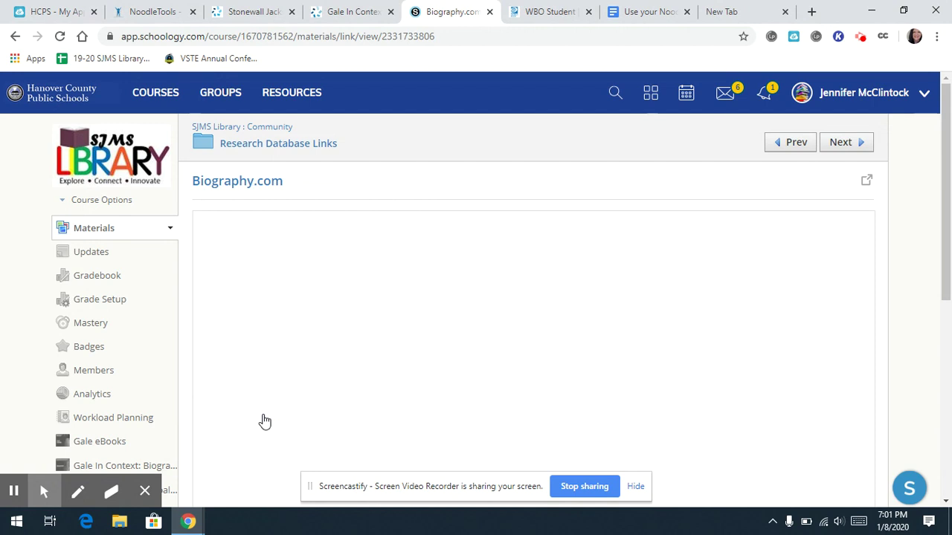
click(859, 183)
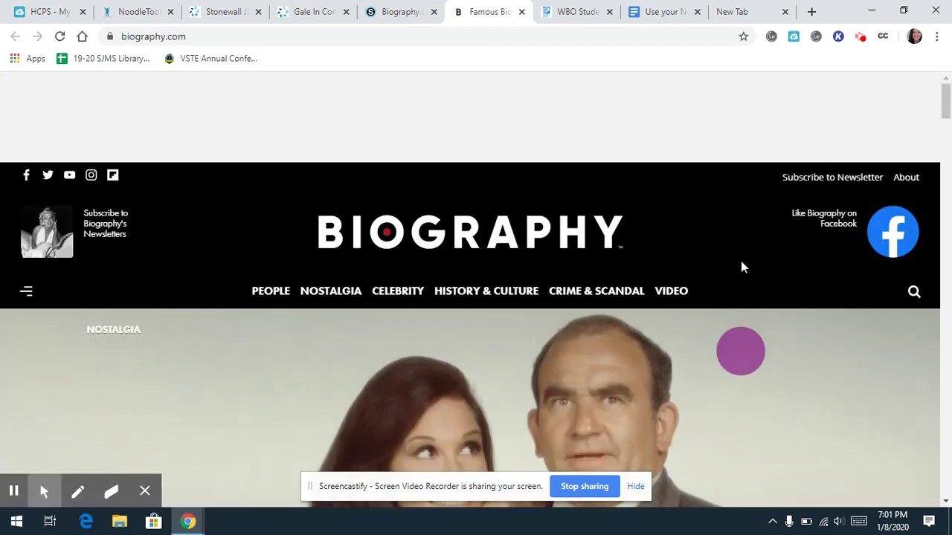
click(914, 292)
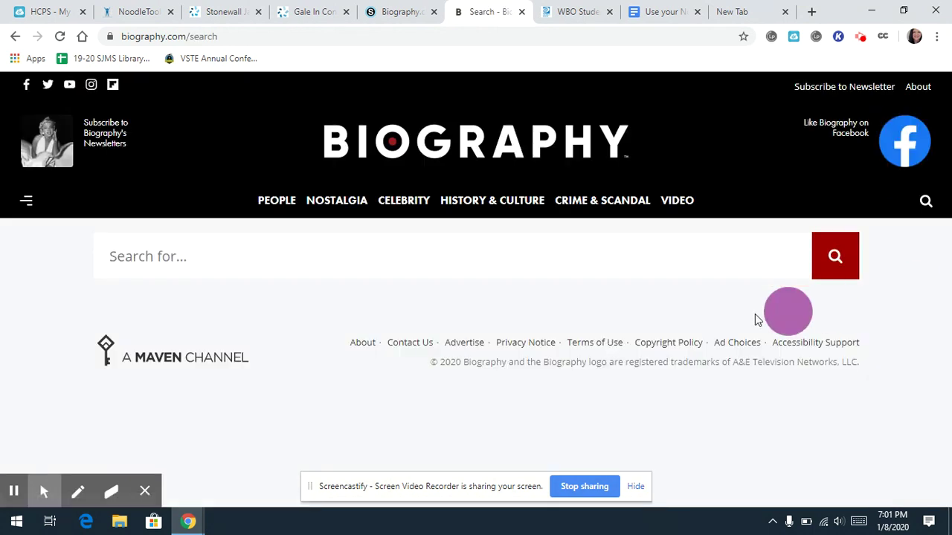
click(180, 255)
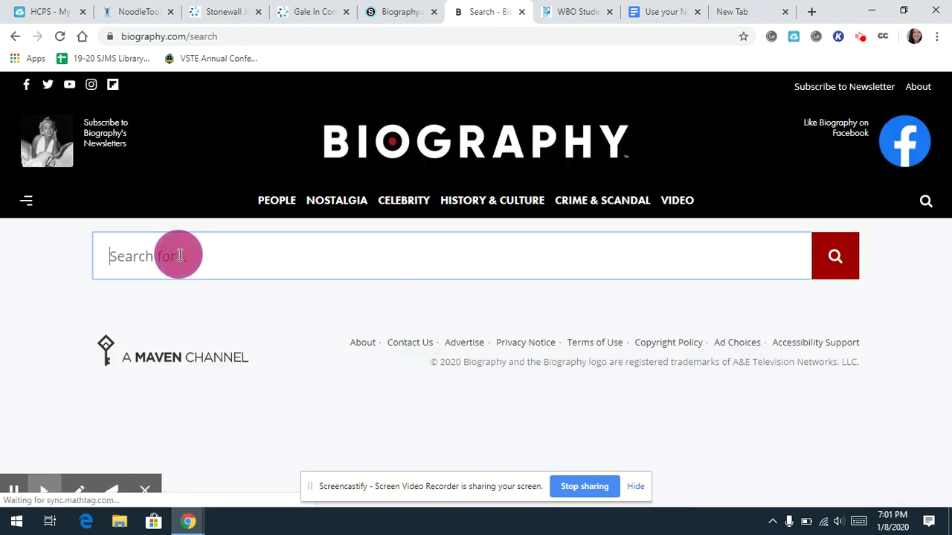
text(elvis presley)
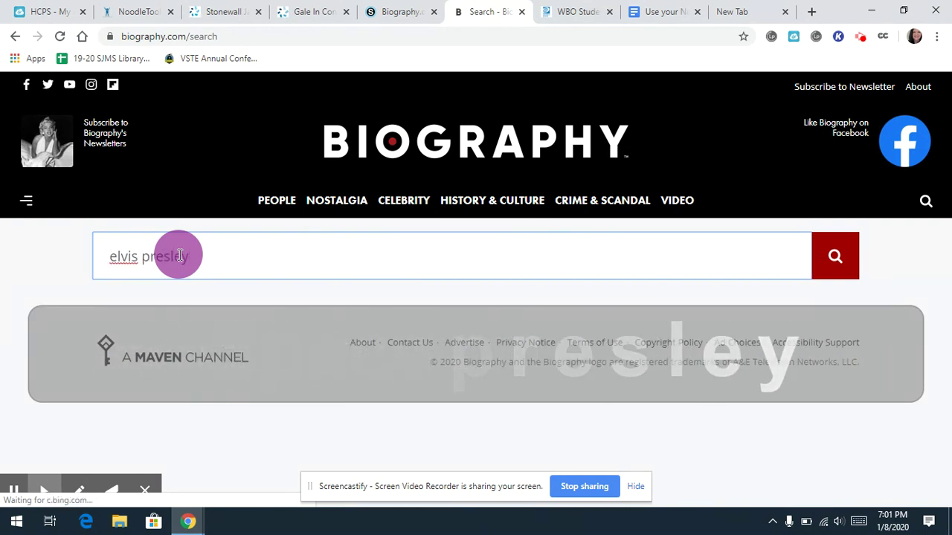
key(Return)
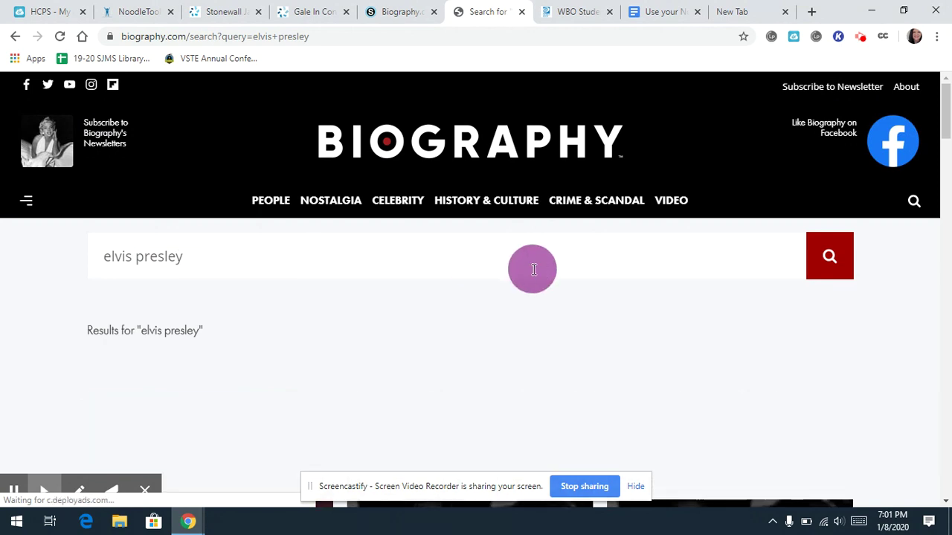
Open the Elvis Presley biography from the search results and view its title, dates and introduction.
drag(948, 100, 947, 152)
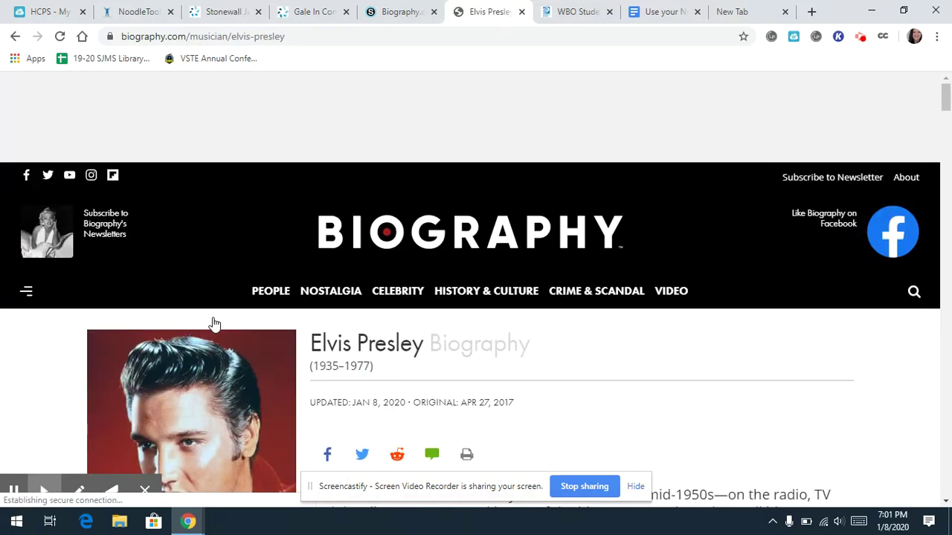
click(948, 95)
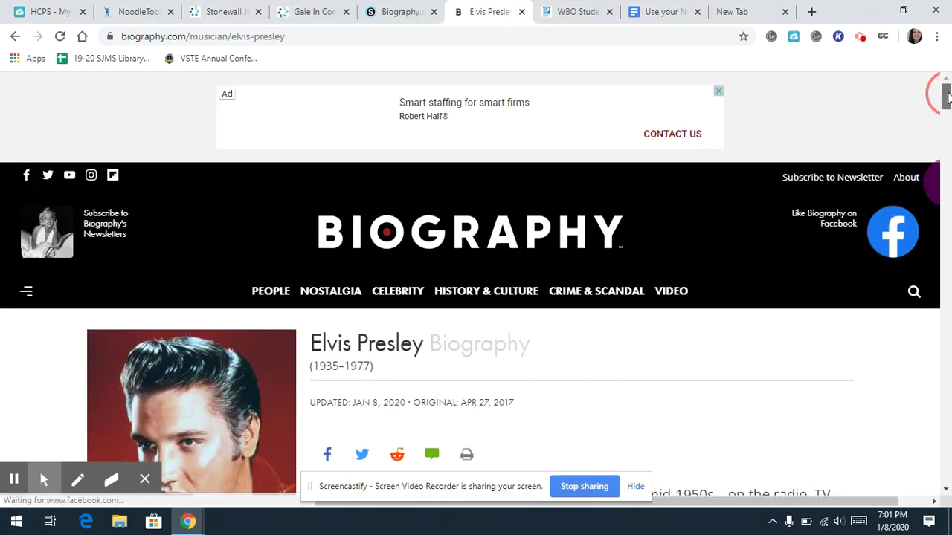
mouse_move(947, 96)
mouse_down()
mouse_move(947, 156)
mouse_move(948, 108)
mouse_up()
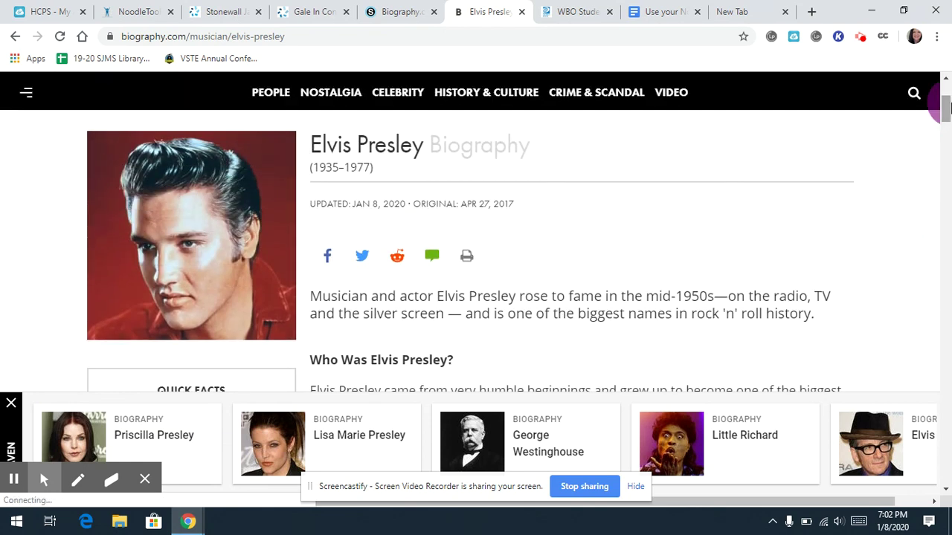
Switch to NoodleTools and start a new source citation in the project, located on a Website and typed as Web Page.
click(126, 12)
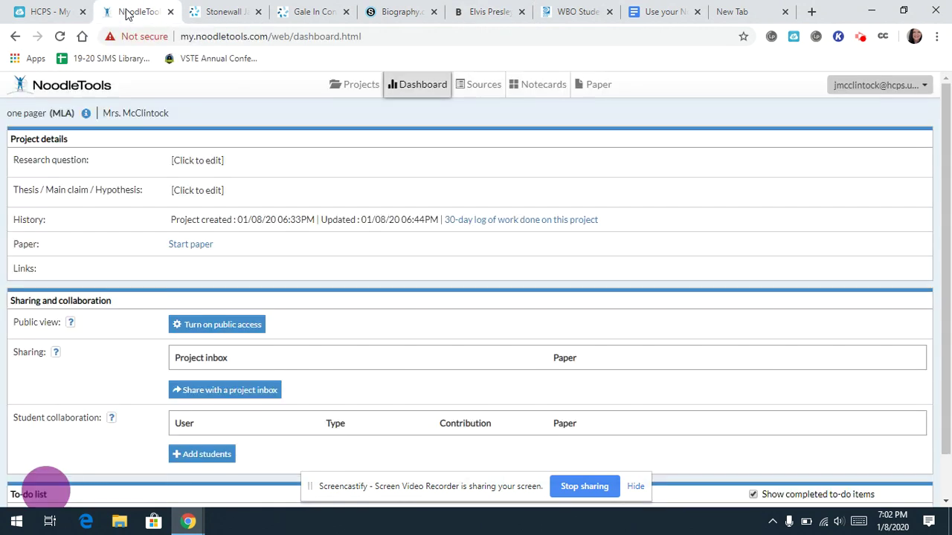
click(480, 90)
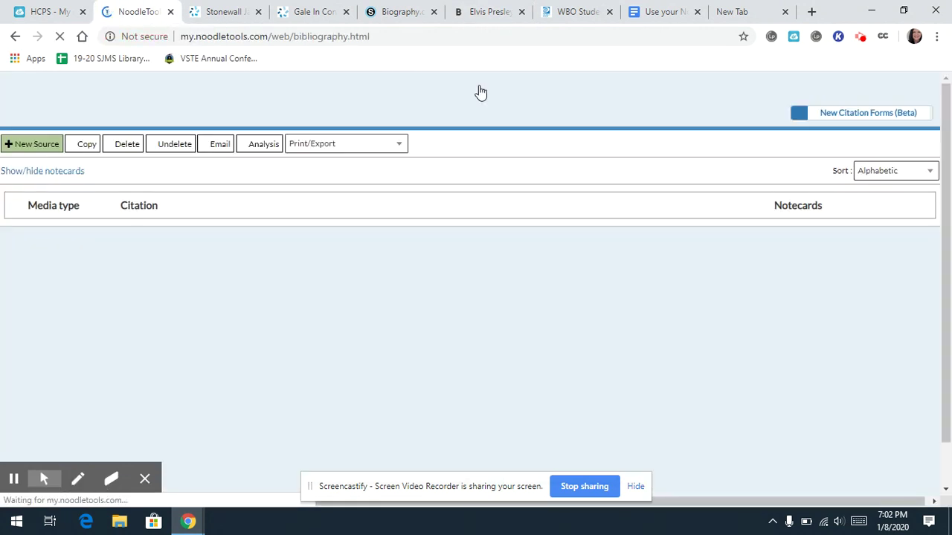
drag(283, 130, 105, 173)
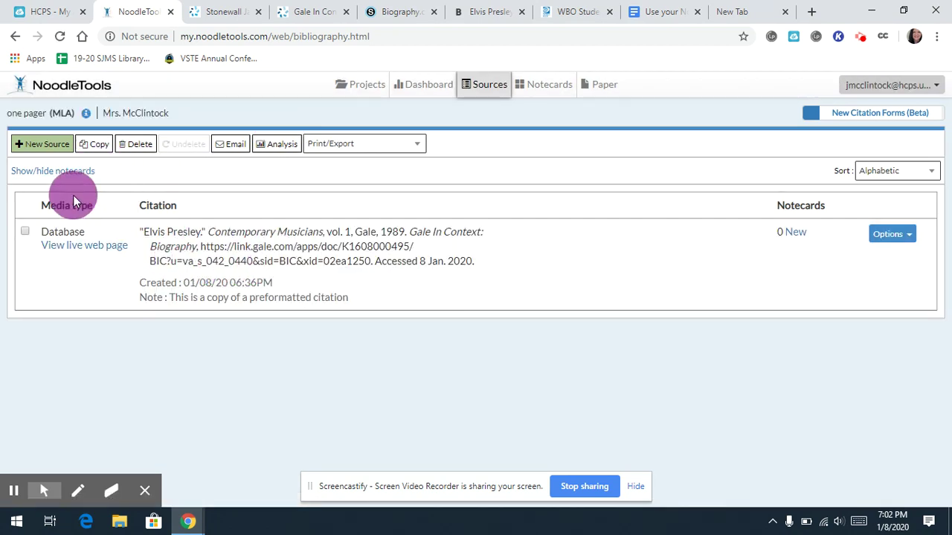
click(48, 149)
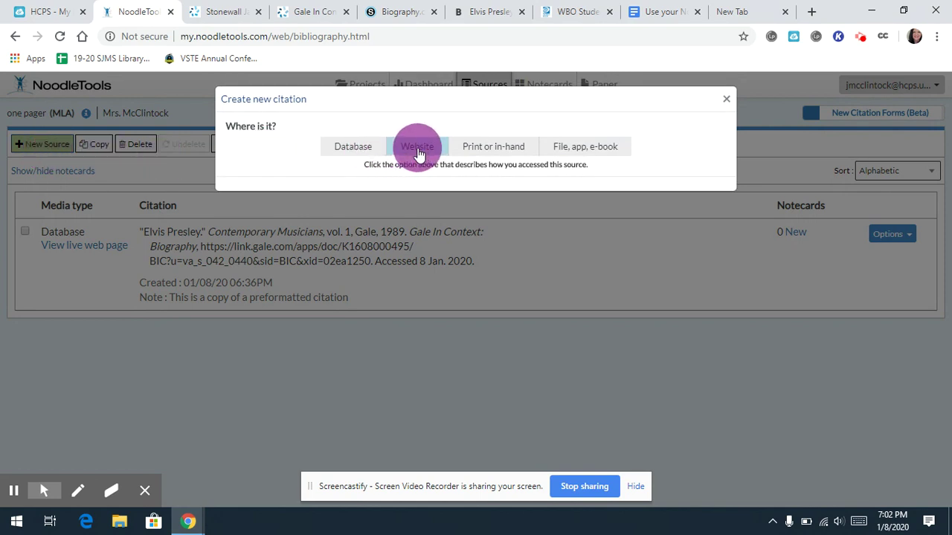
click(419, 152)
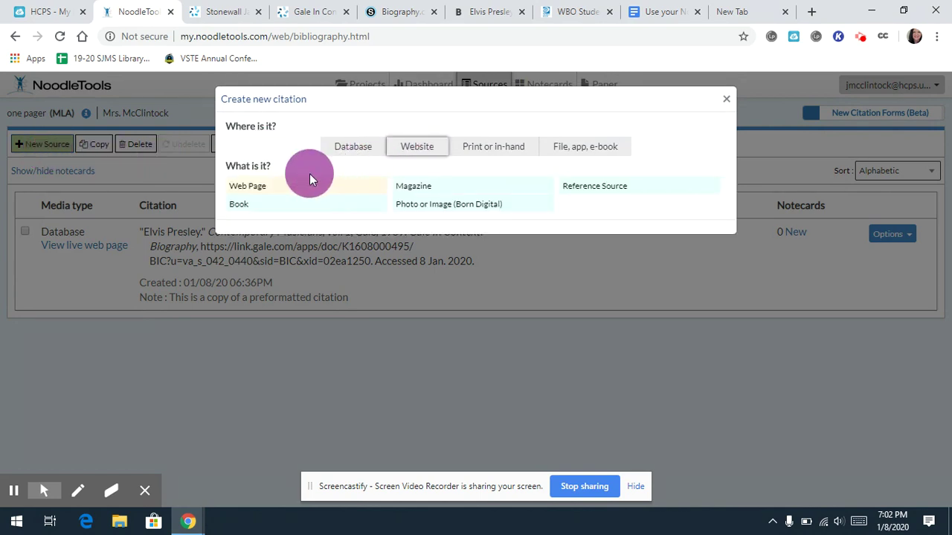
click(252, 189)
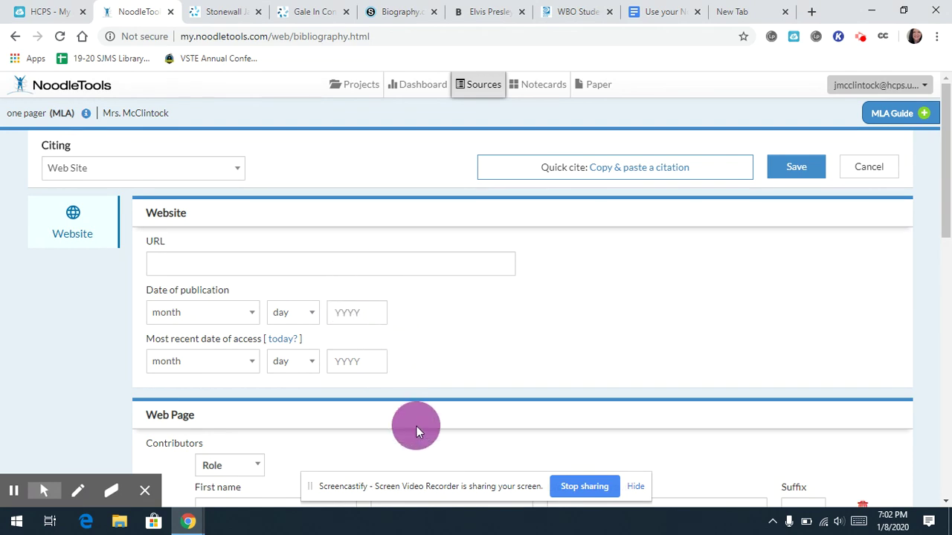
Copy the Elvis Presley article's web address from Biography.com into the citation's URL field.
click(340, 262)
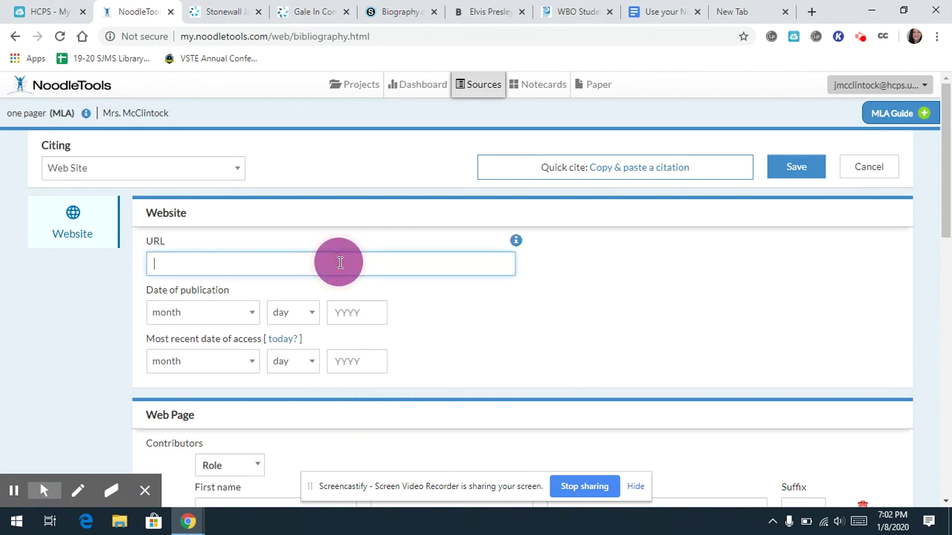
click(468, 14)
drag(317, 41, 114, 36)
key(ctrl+c)
click(115, 44)
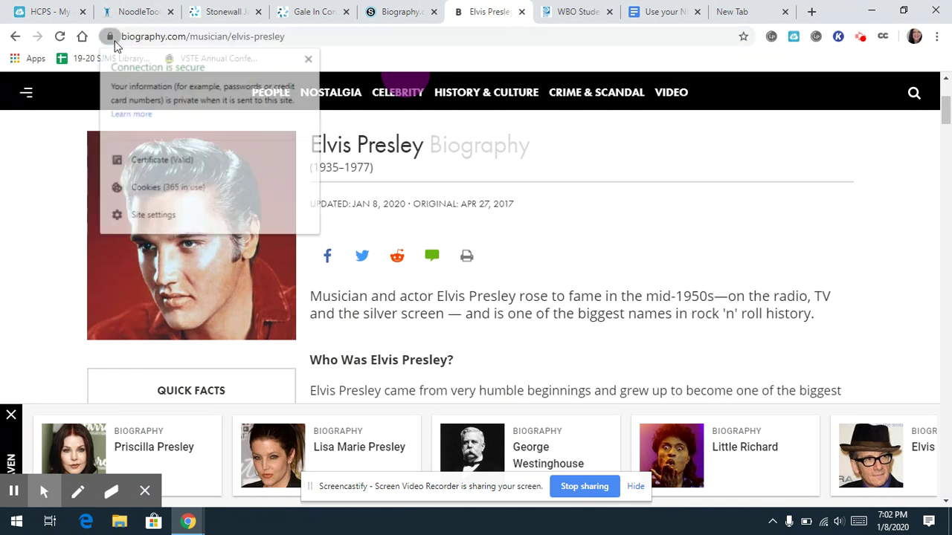
click(310, 60)
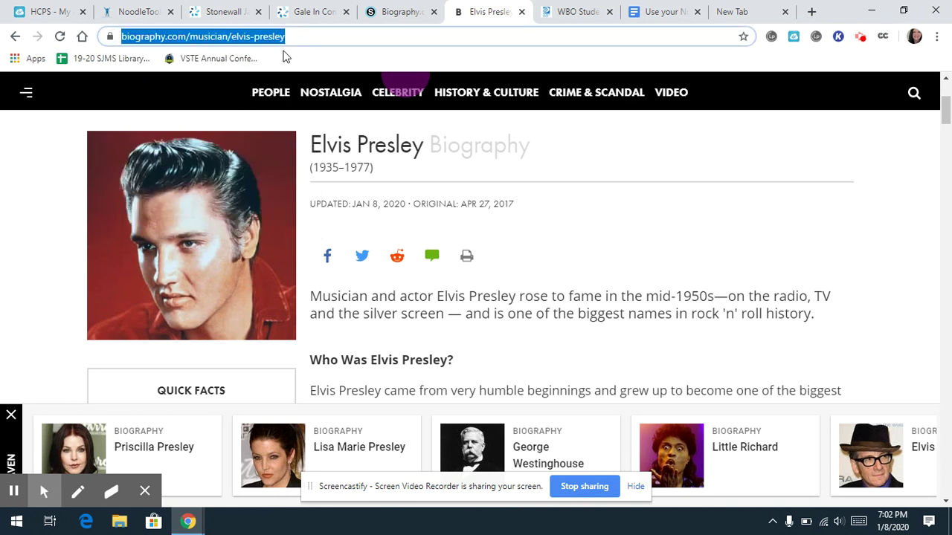
click(138, 12)
click(254, 260)
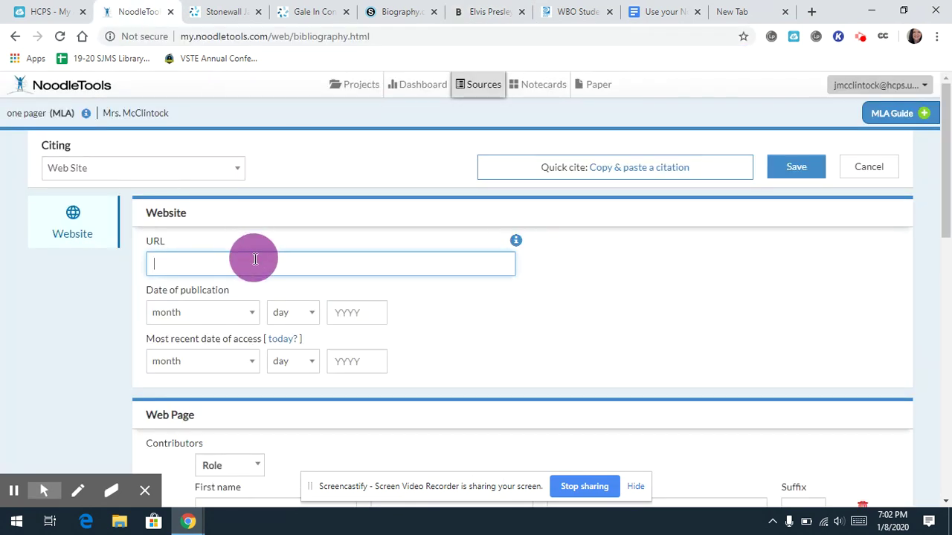
key(ctrl+v)
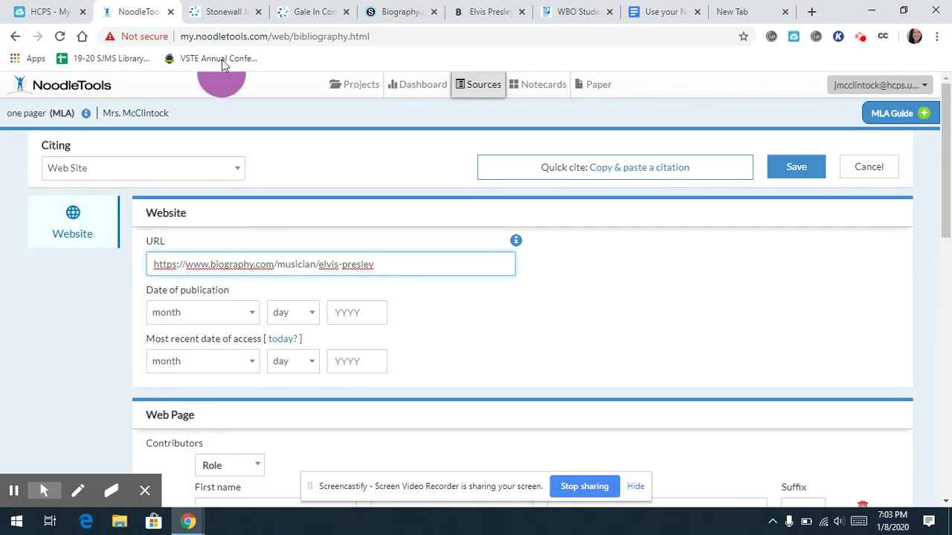
Consult the article's date lines, then set the citation's publication date to January 28, 2020 and its most recent access date to today.
click(394, 11)
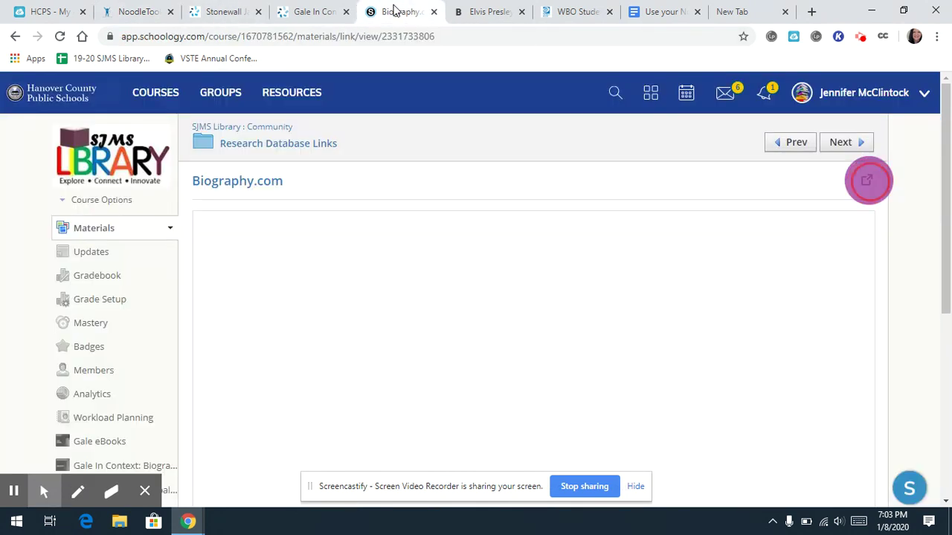
click(485, 10)
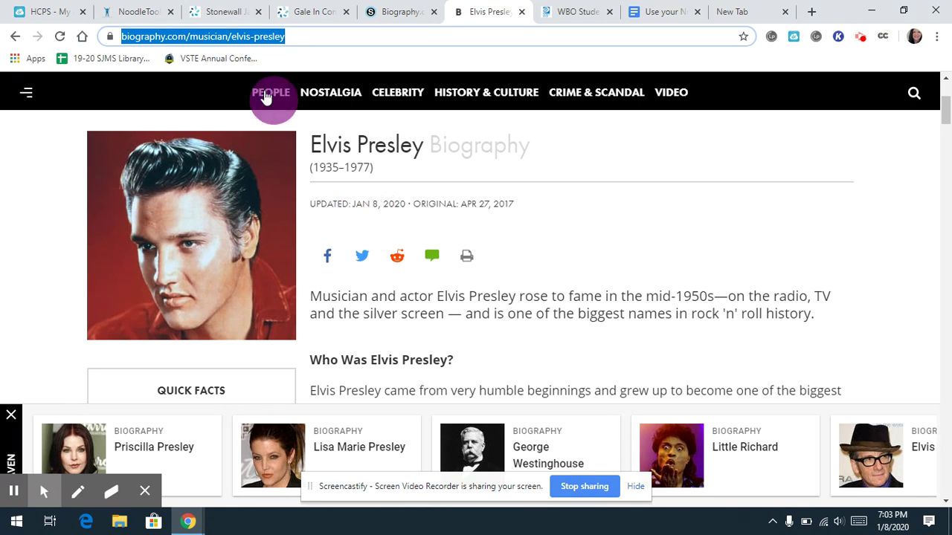
click(141, 13)
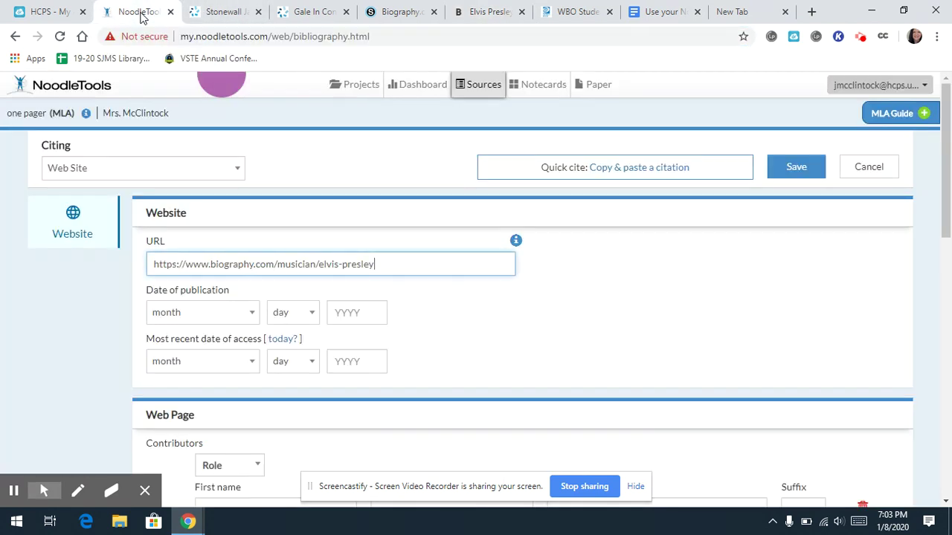
click(250, 312)
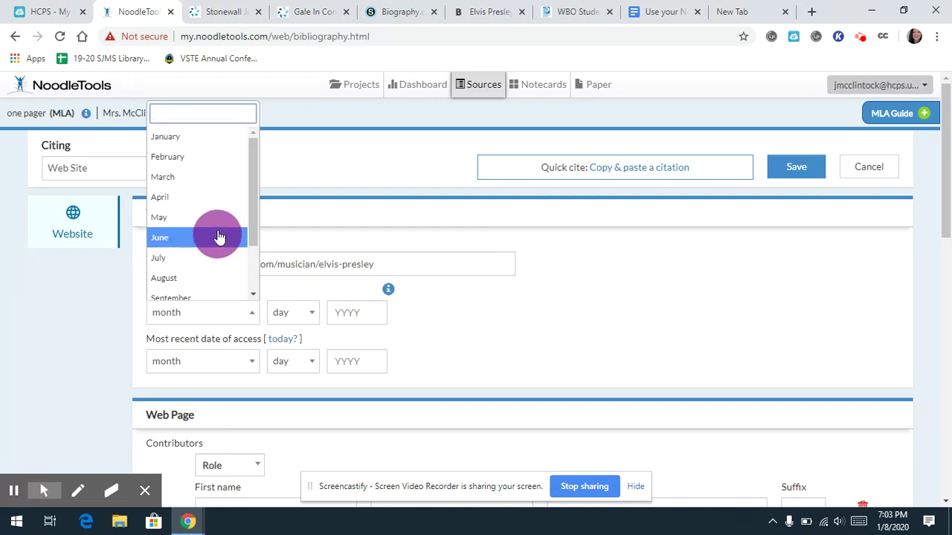
click(216, 136)
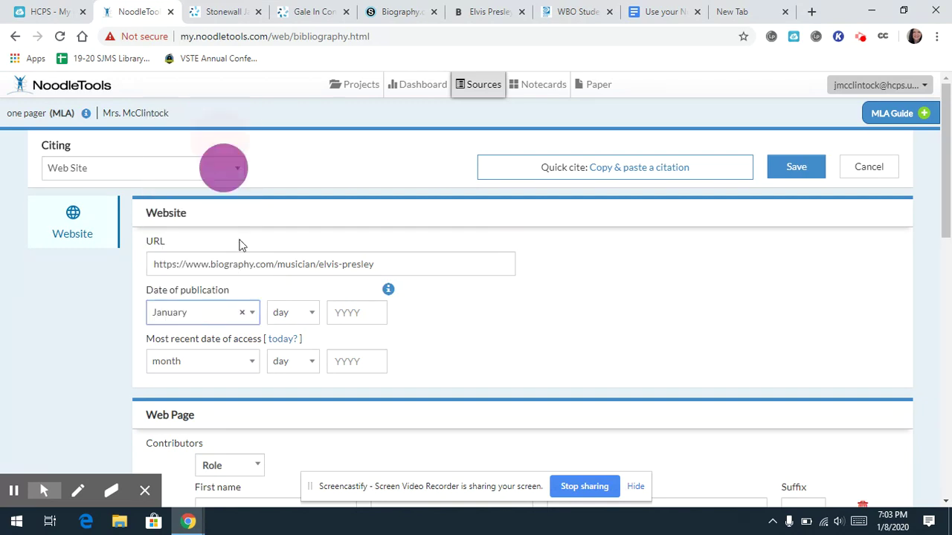
click(298, 314)
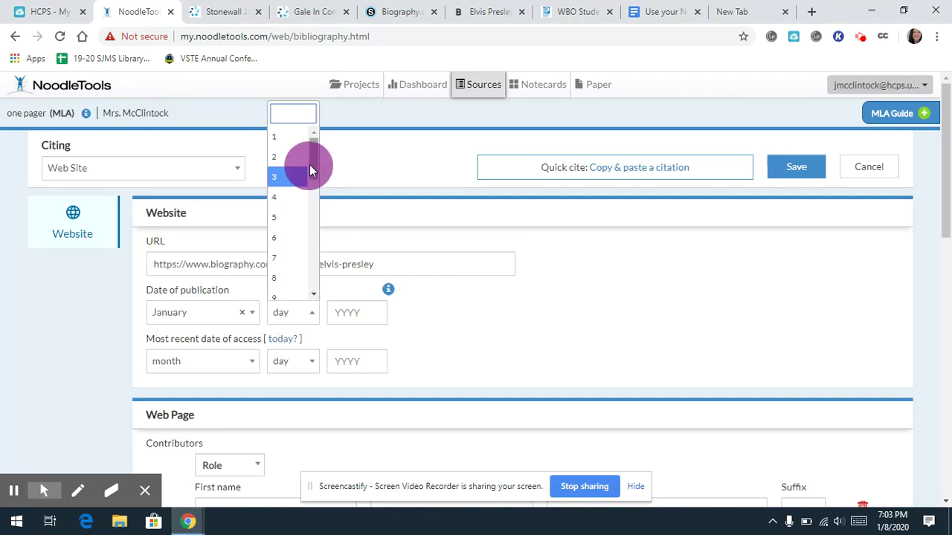
scroll(314, 193, down, 5)
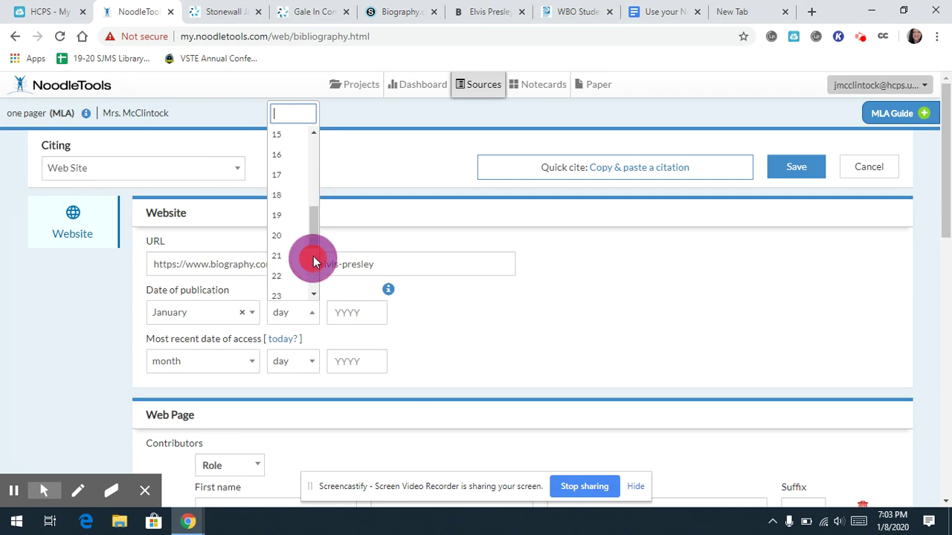
scroll(314, 261, down, 2)
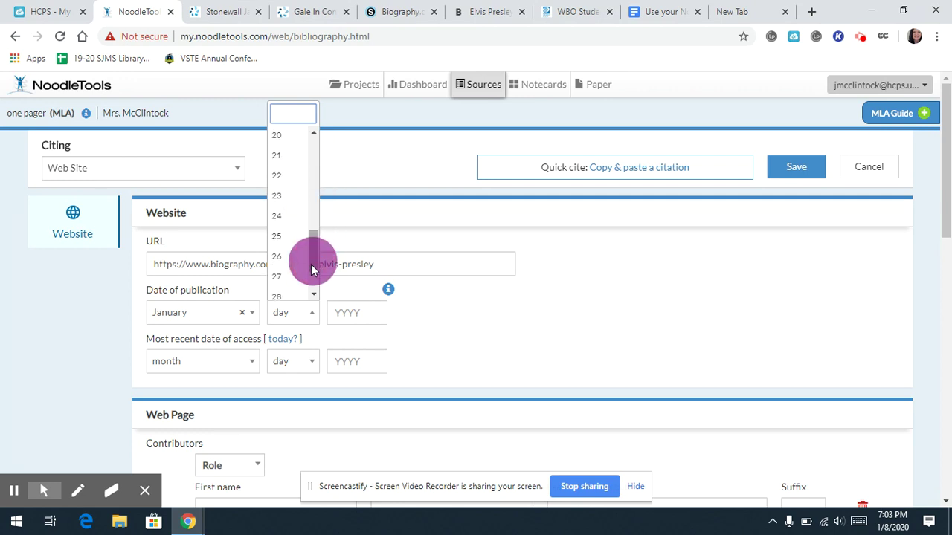
click(287, 295)
click(350, 312)
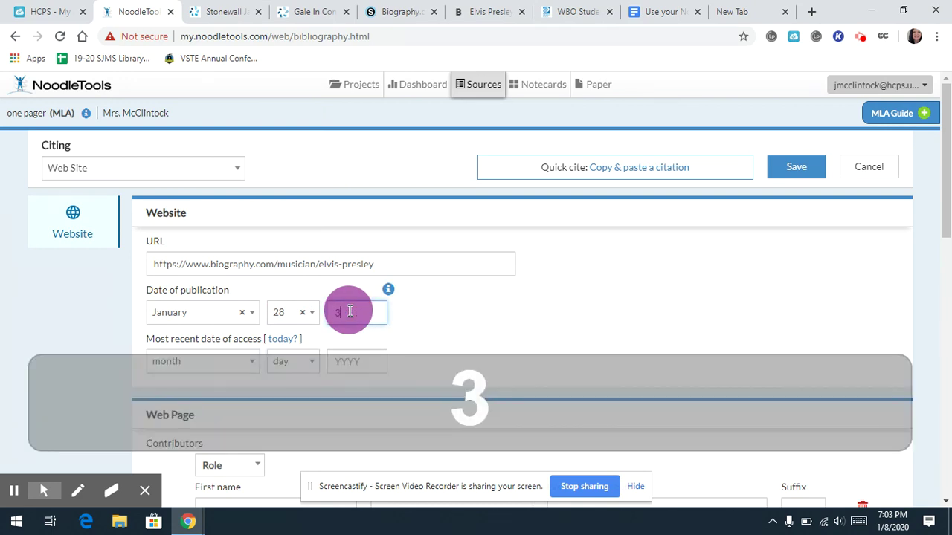
text(2020)
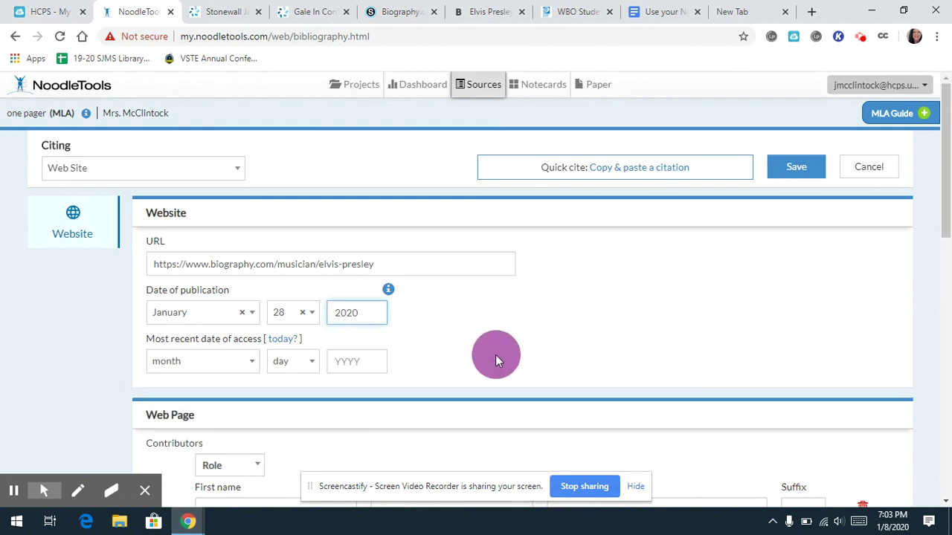
click(282, 340)
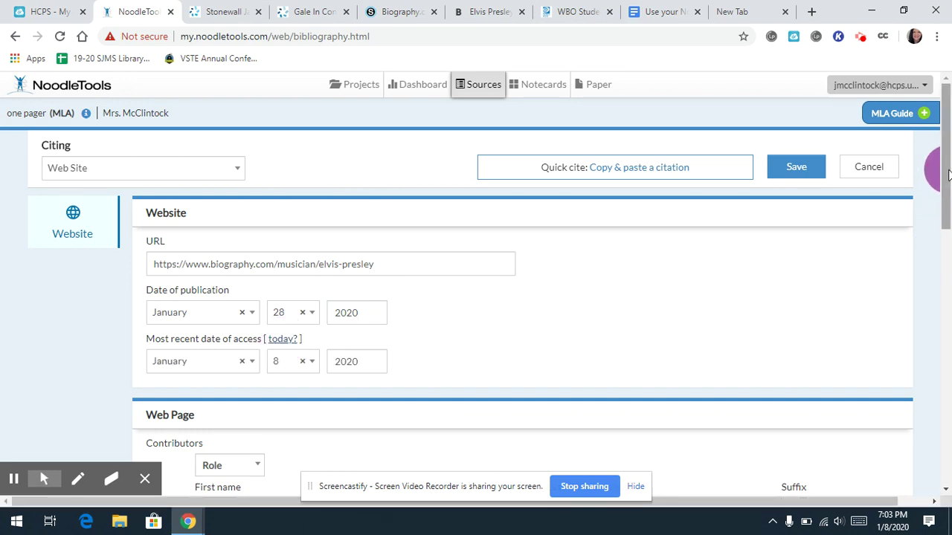
Set the role of the citation's Web Page contributor to Author.
drag(947, 174, 949, 250)
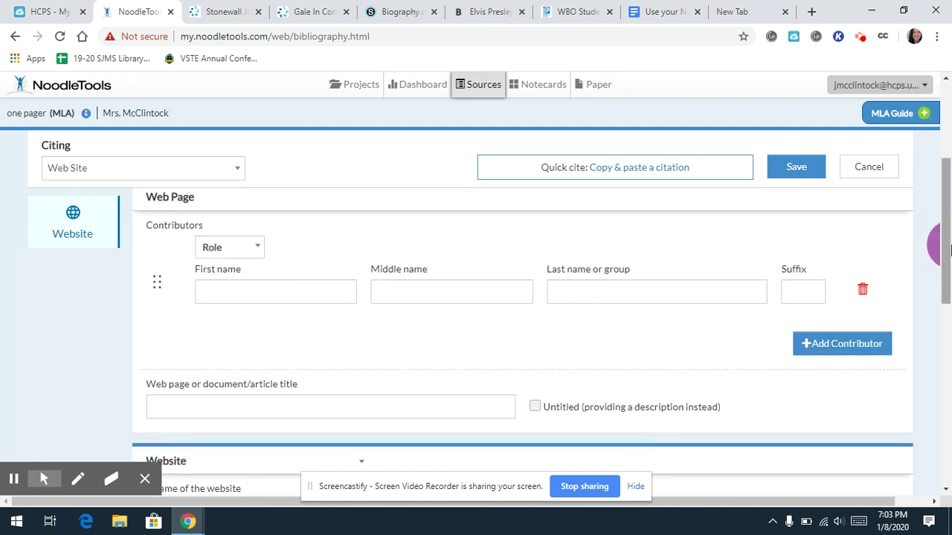
click(259, 253)
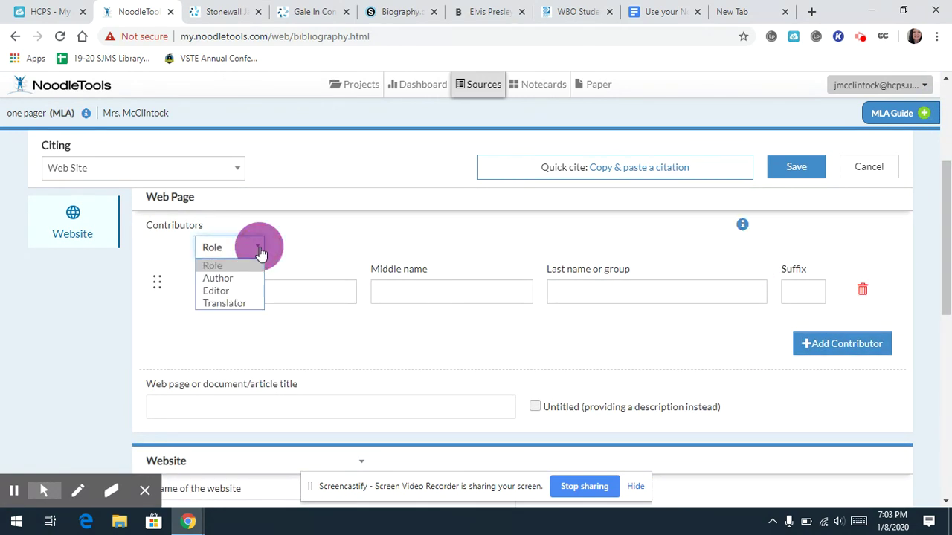
click(229, 280)
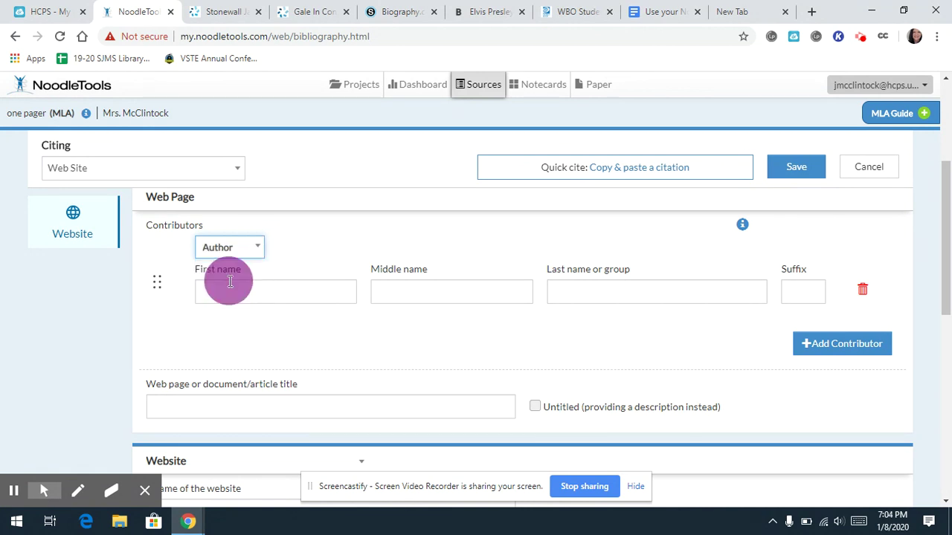
Switch to the Elvis Presley article on Biography.com and check its Citation Information section for the author.
click(402, 8)
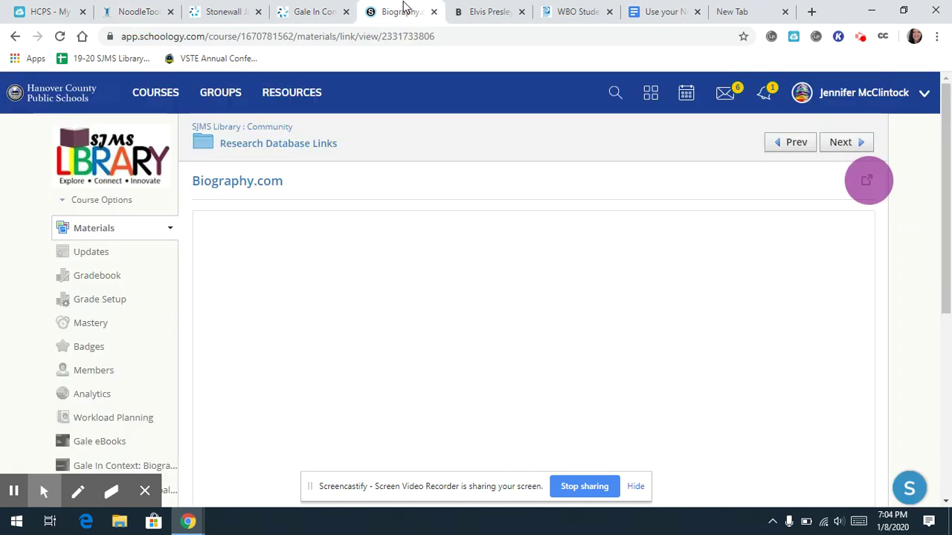
click(489, 10)
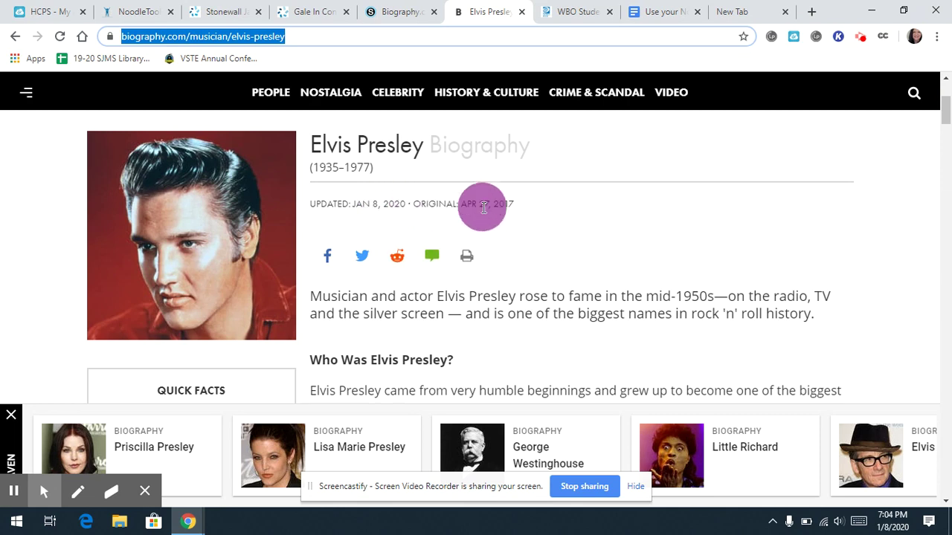
click(948, 110)
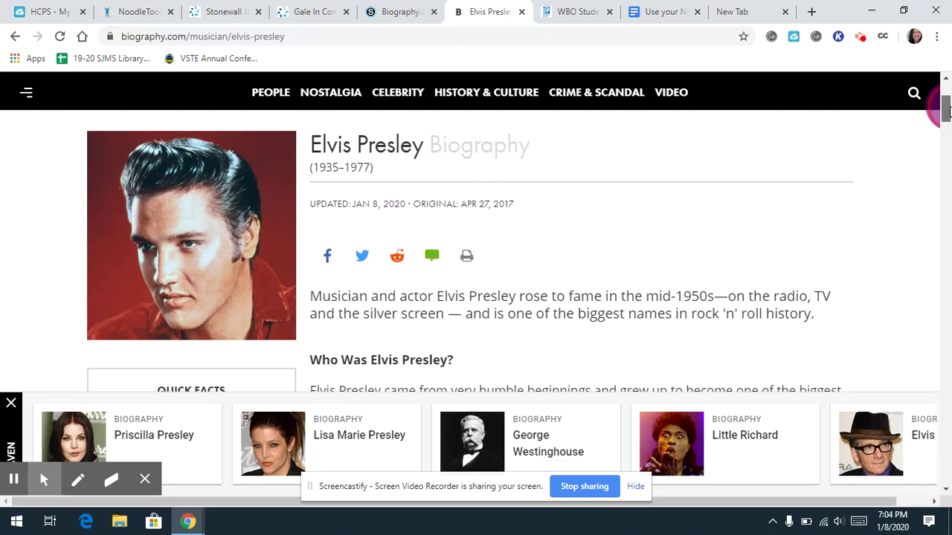
drag(947, 110, 948, 365)
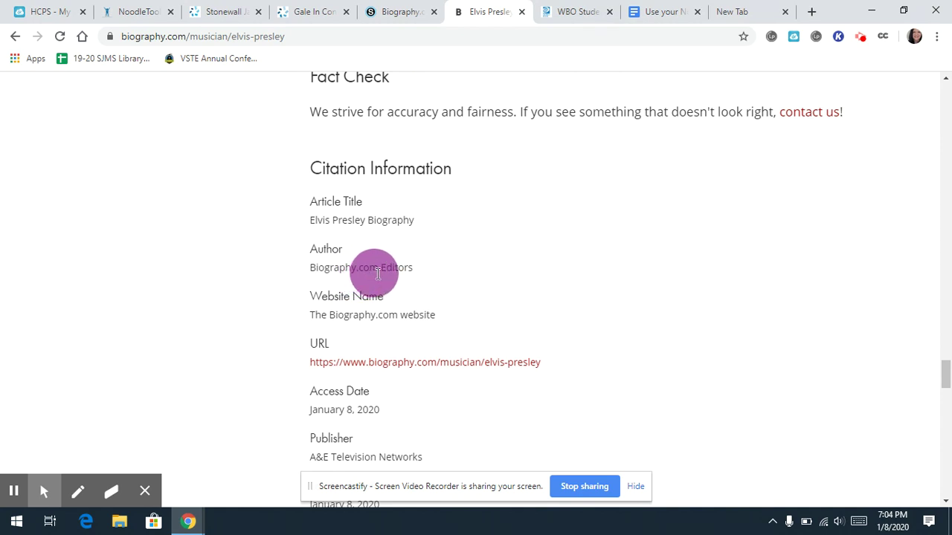
drag(378, 273, 407, 274)
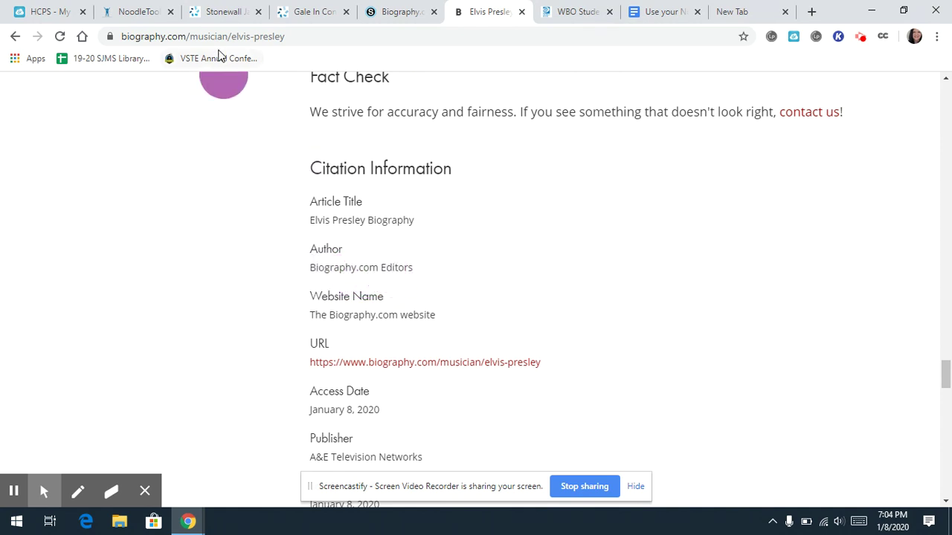
Back in the NoodleTools citation, set the contributor's role to Editor and enter Biography.com Editors as the last name or group.
click(141, 12)
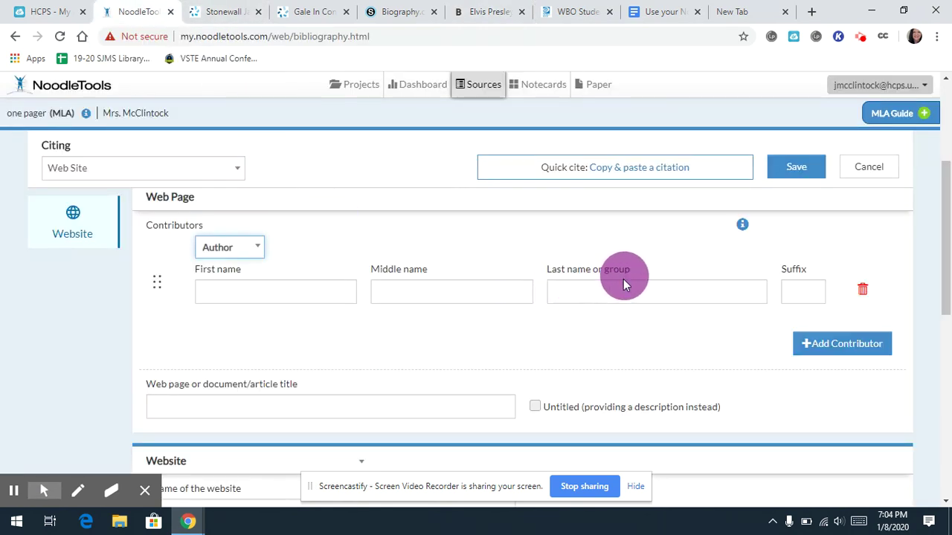
click(256, 250)
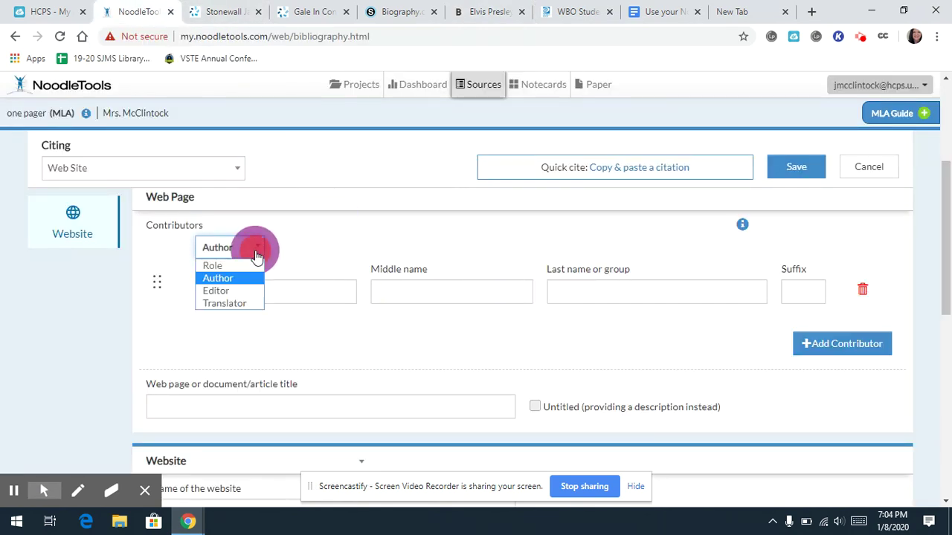
click(226, 291)
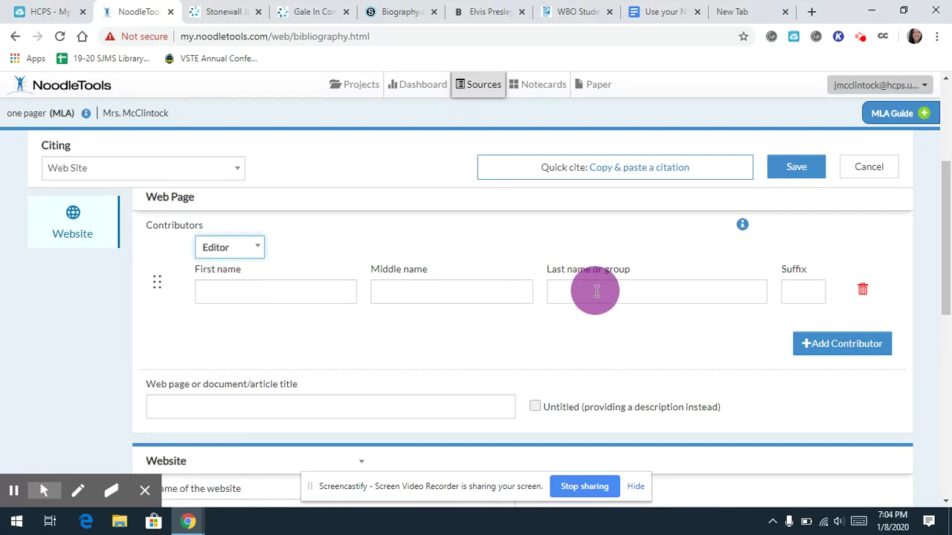
click(562, 291)
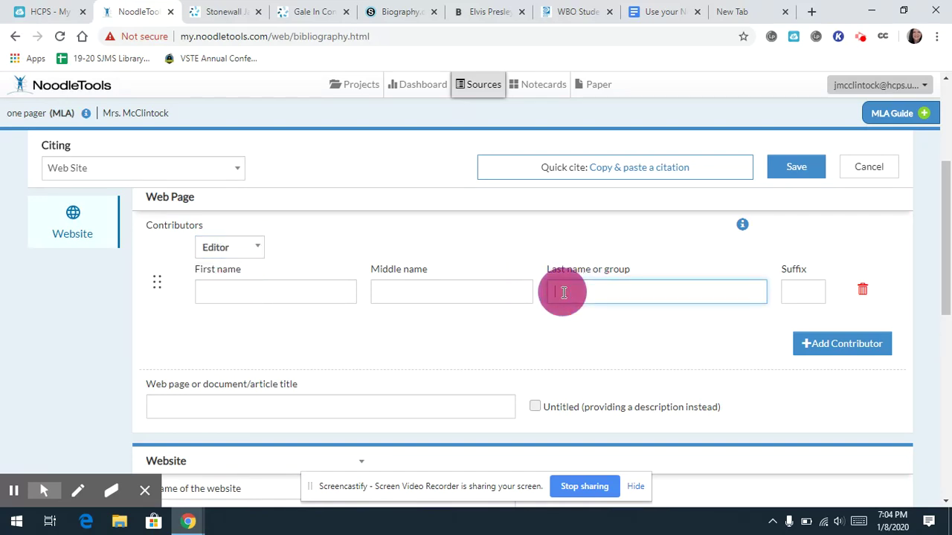
text(Bio)
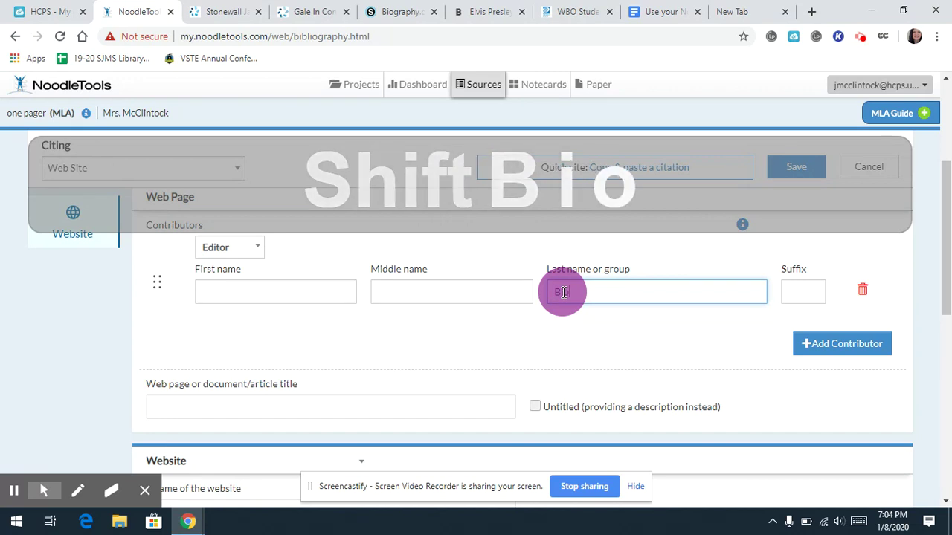
text(g)
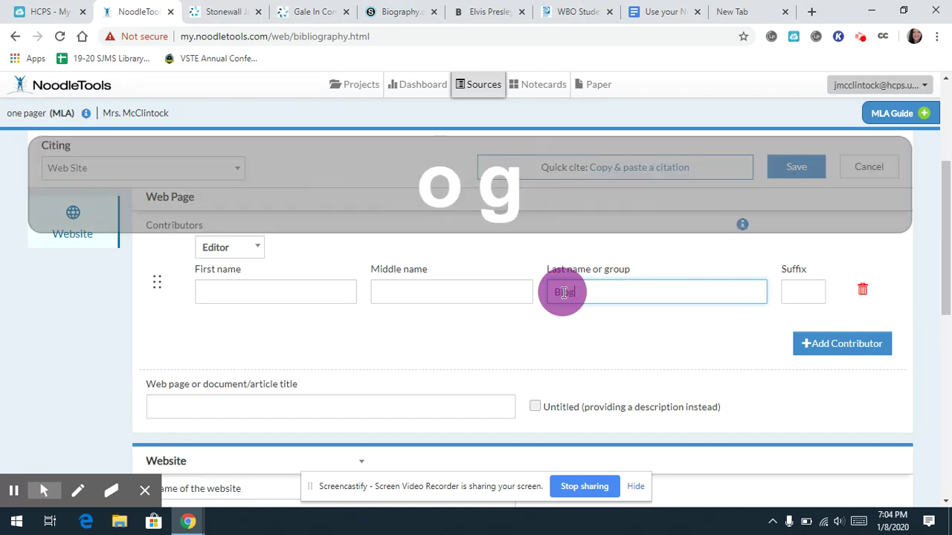
text(raphy.com )
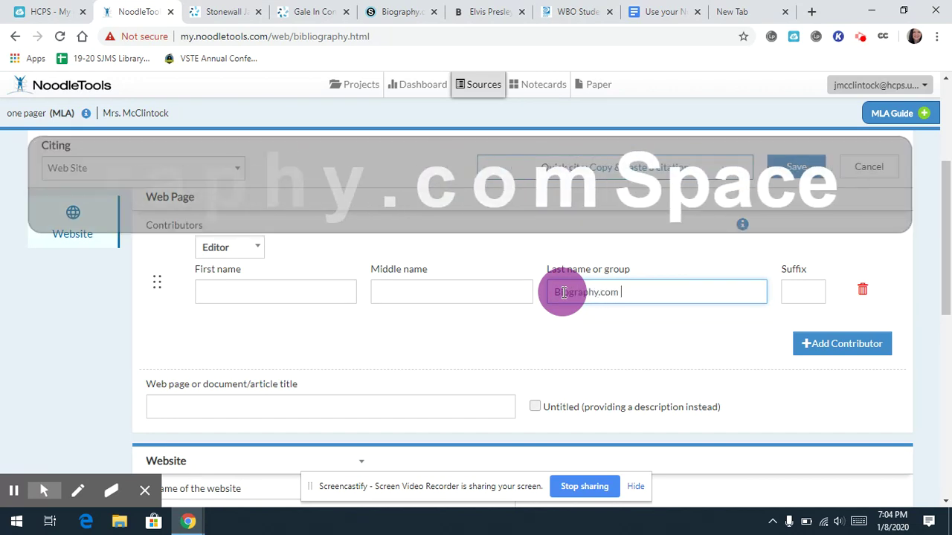
text(Editors)
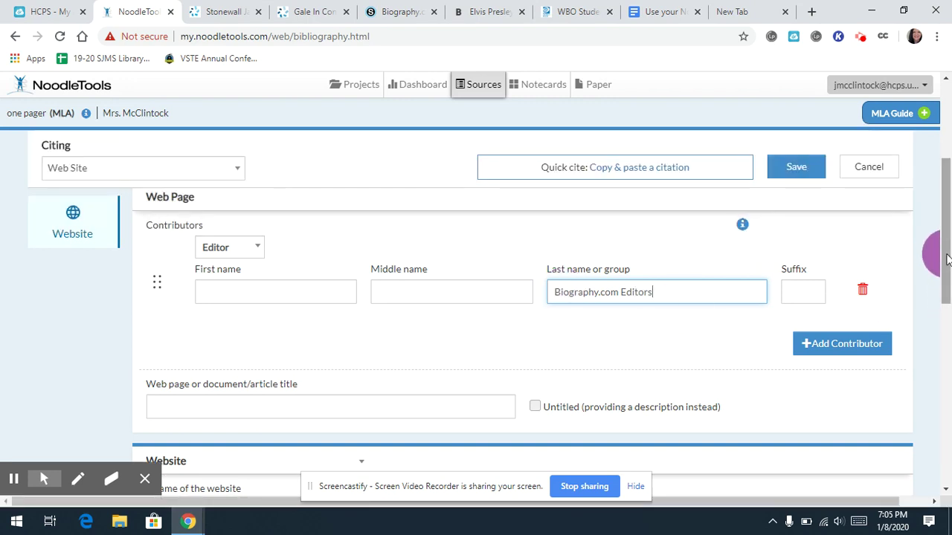
Enter Elvis Presley as the citation's web page or article title.
drag(947, 257, 946, 325)
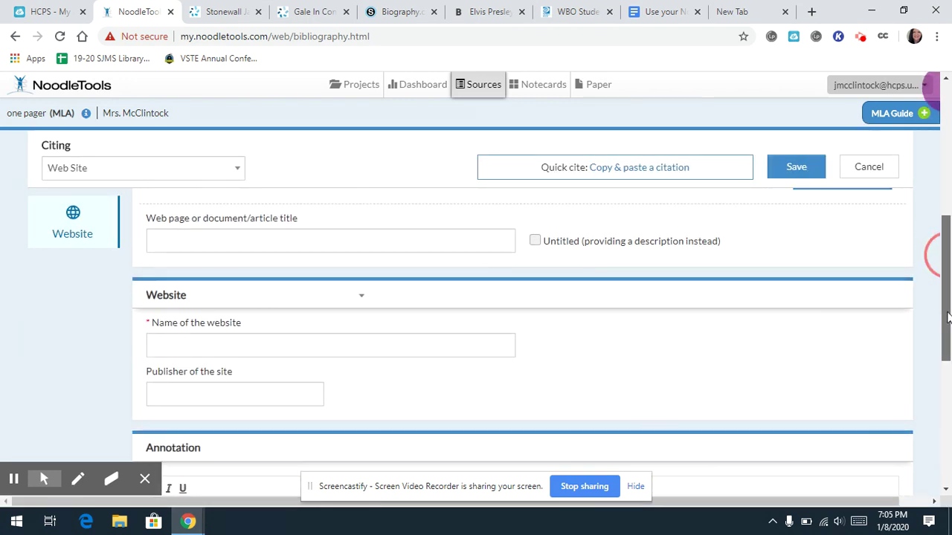
click(297, 239)
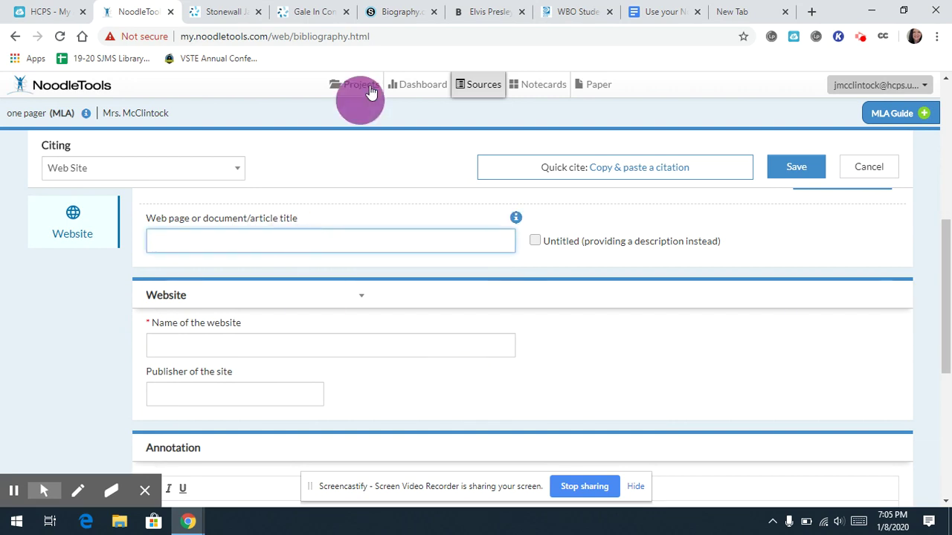
text(Elvis Pre)
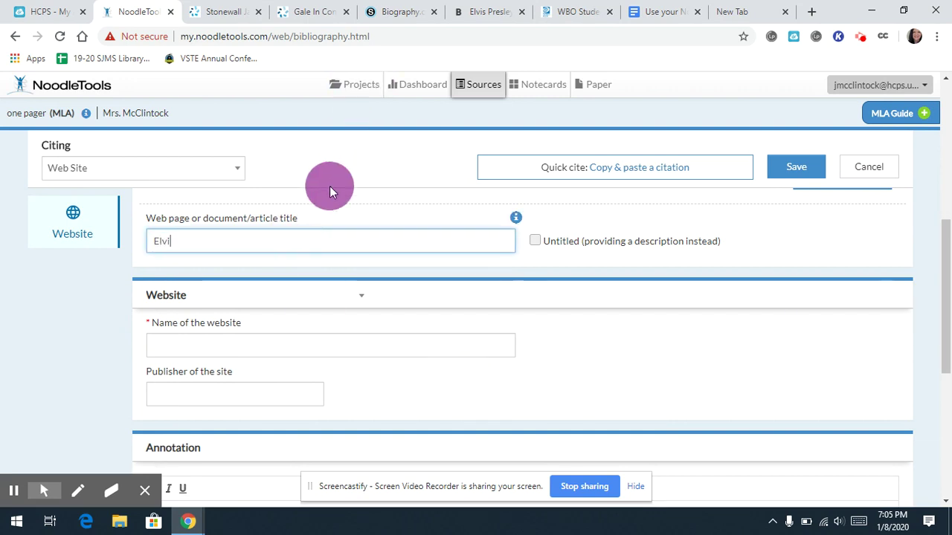
key(BackSpace)
text(esly)
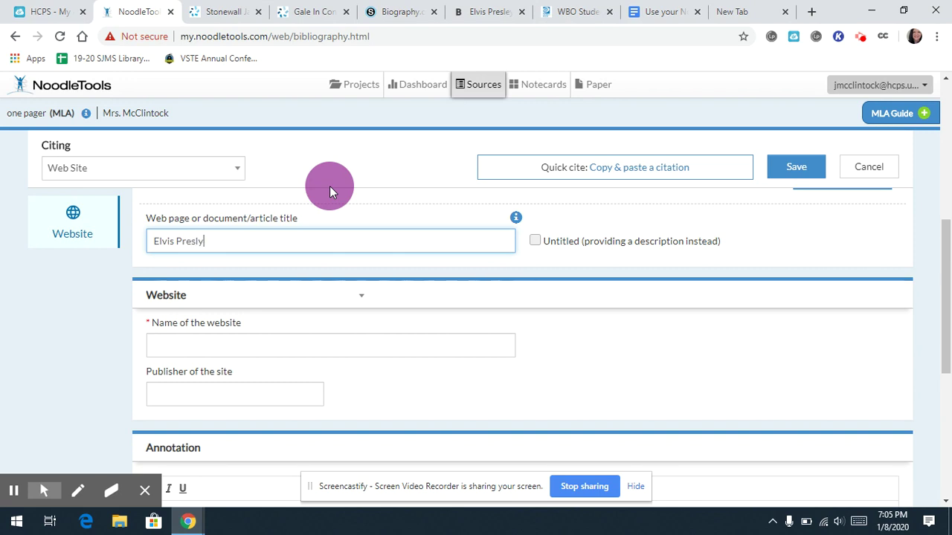
key(BackSpace)
text(ey)
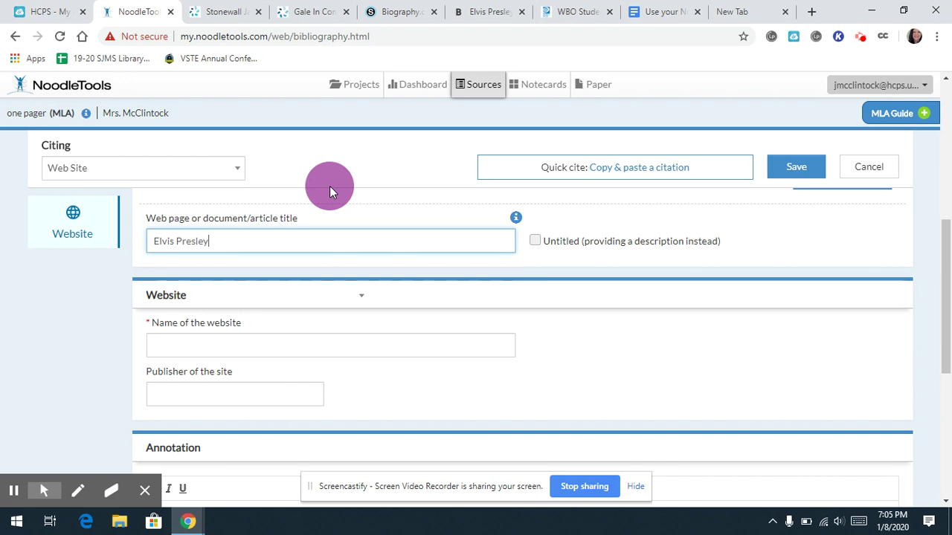
Enter Biography.com as the name of the website, leave the publisher and annotation blank, and save the citation.
click(258, 349)
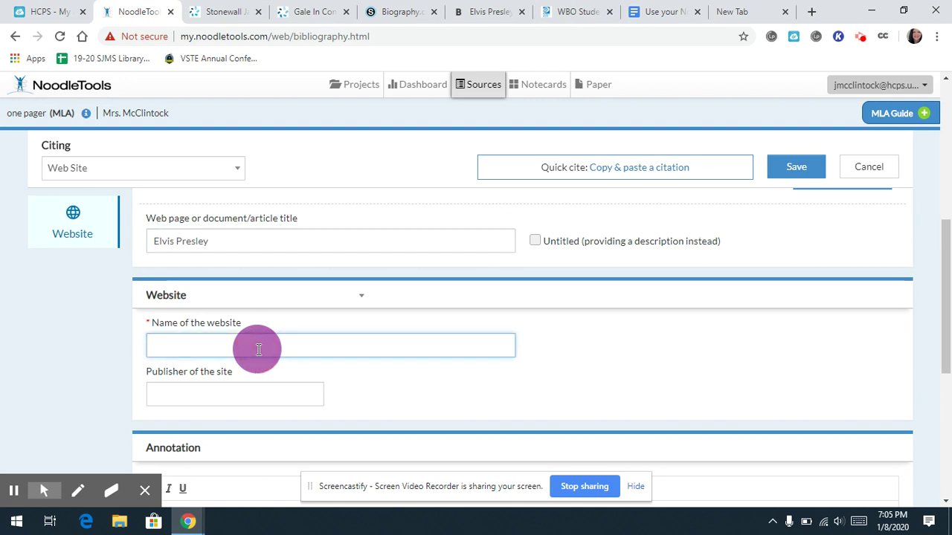
text(Biography.com)
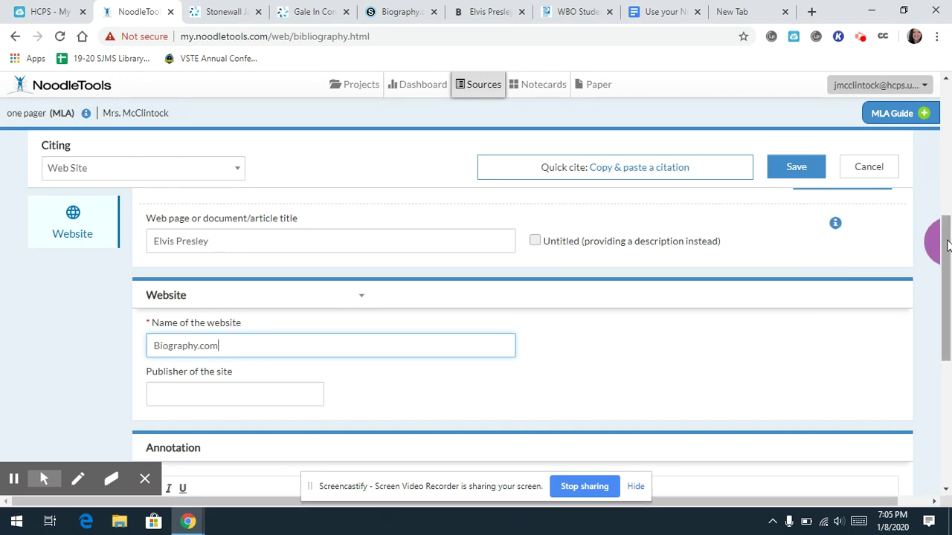
drag(947, 246, 948, 324)
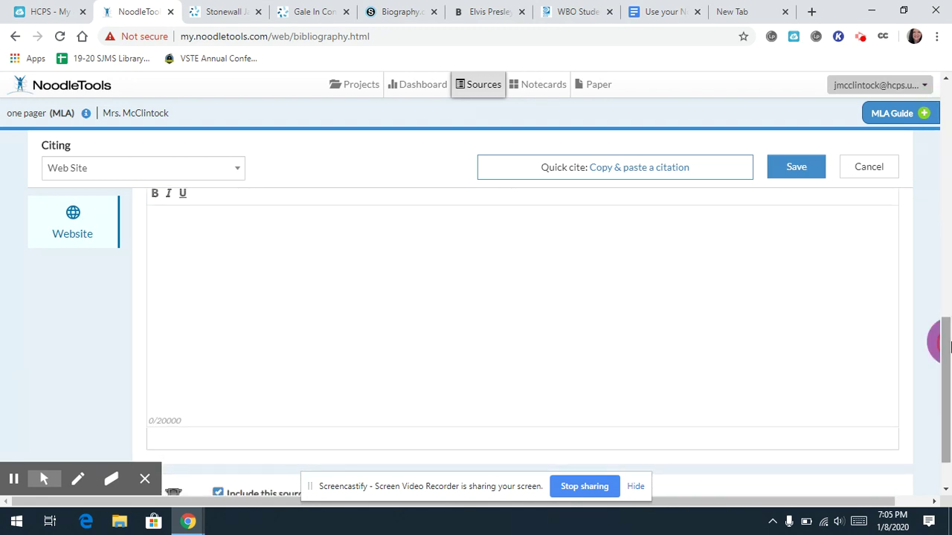
click(791, 174)
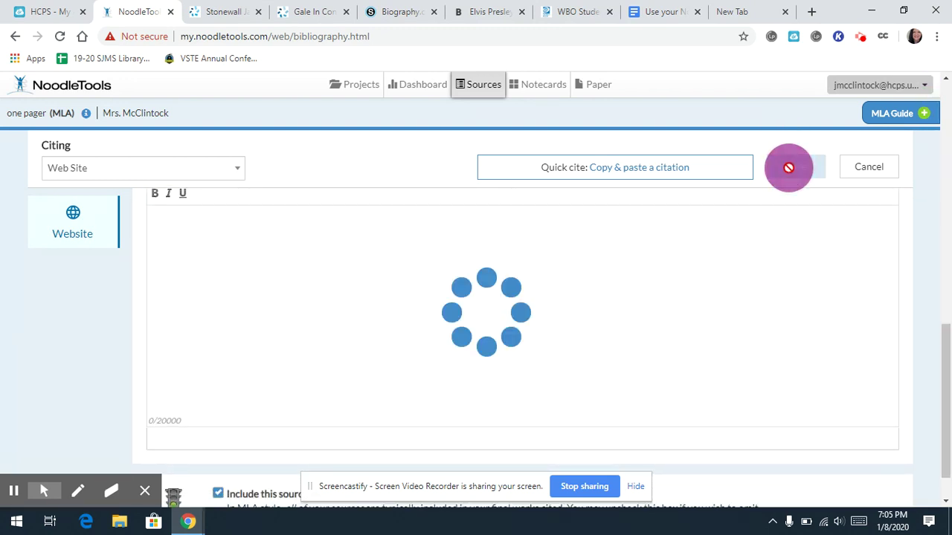